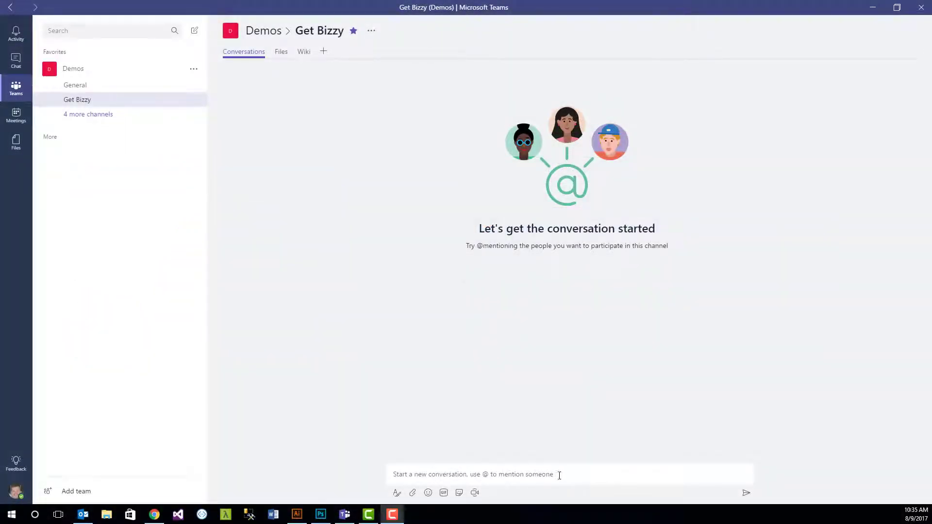
{"action": "left_click", "coordinate": [559, 474]}
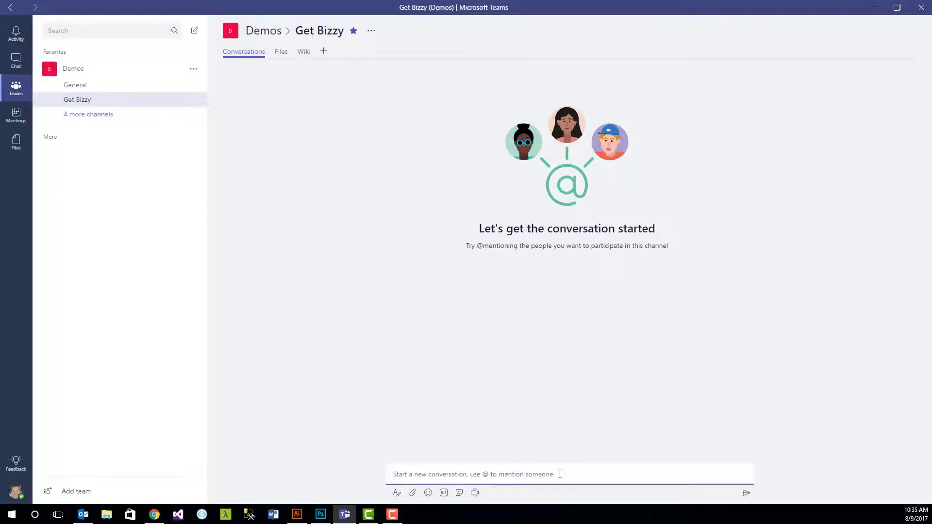
{"action": "type", "text": "@bizz"}
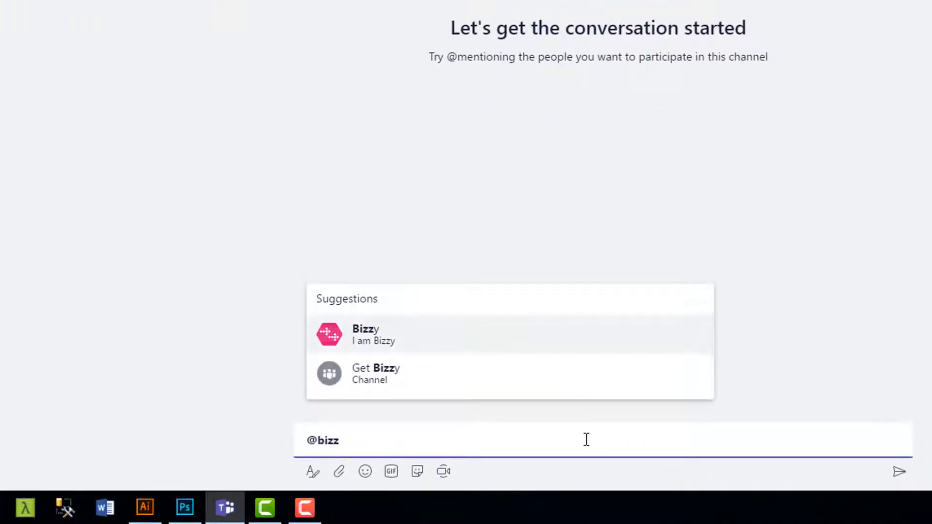
{"action": "left_click", "coordinate": [381, 336]}
{"action": "left_click", "coordinate": [365, 438]}
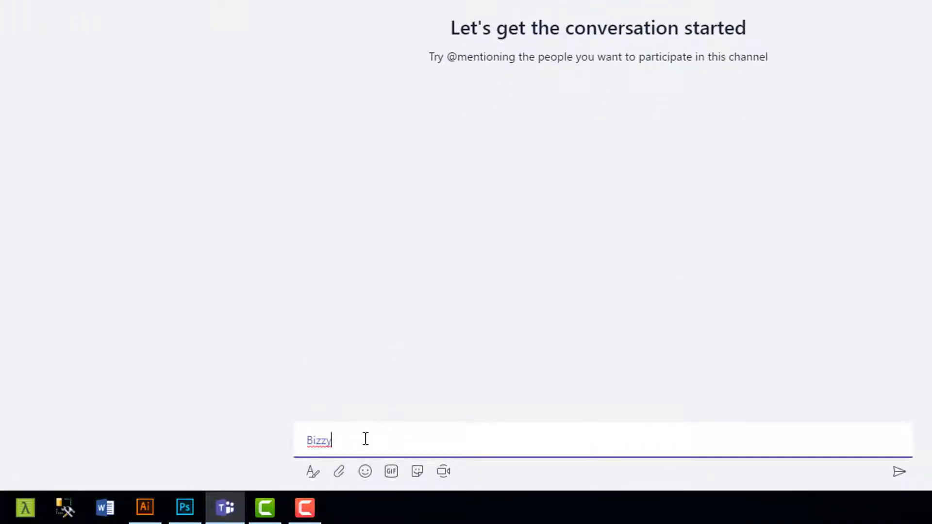
{"action": "type", "text": "trending"}
{"action": "key", "text": "Return"}
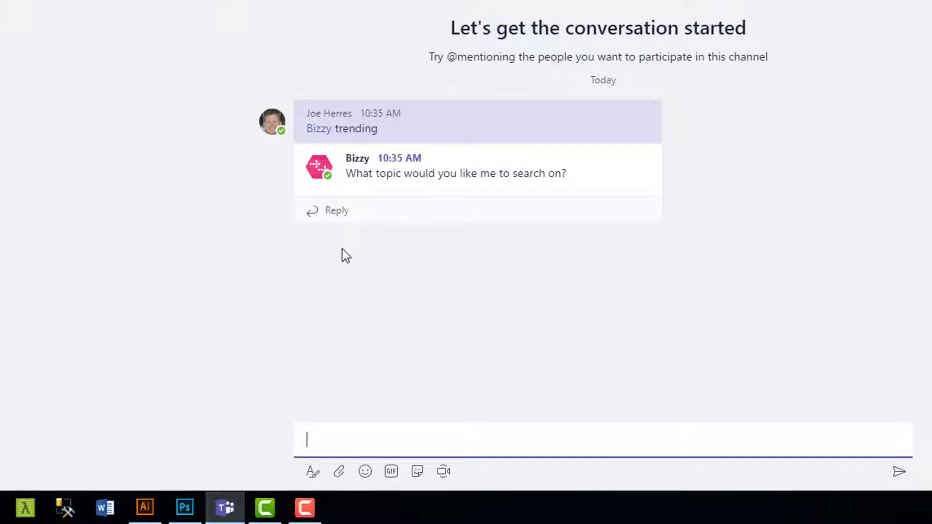
Step: Answer Bizzy's topic question in the thread with #usasoccer
{"action": "left_click", "coordinate": [368, 210]}
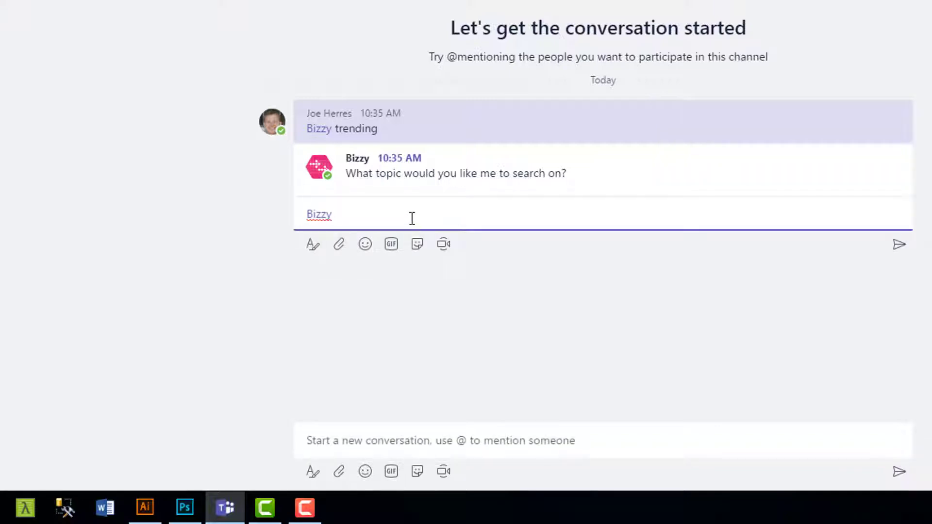
{"action": "type", "text": "#usasoccer"}
{"action": "key", "text": "Return"}
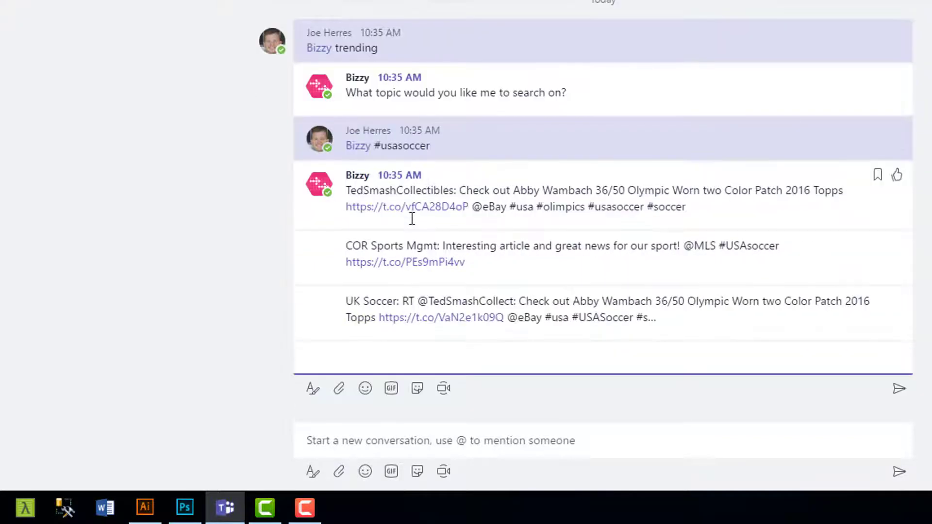
{"action": "left_click", "coordinate": [352, 439]}
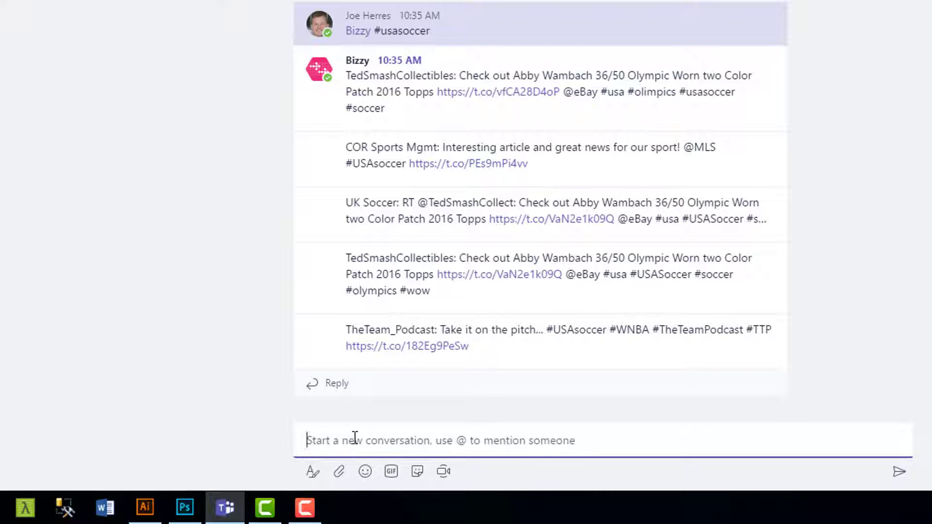
{"action": "type", "text": "@bizzy"}
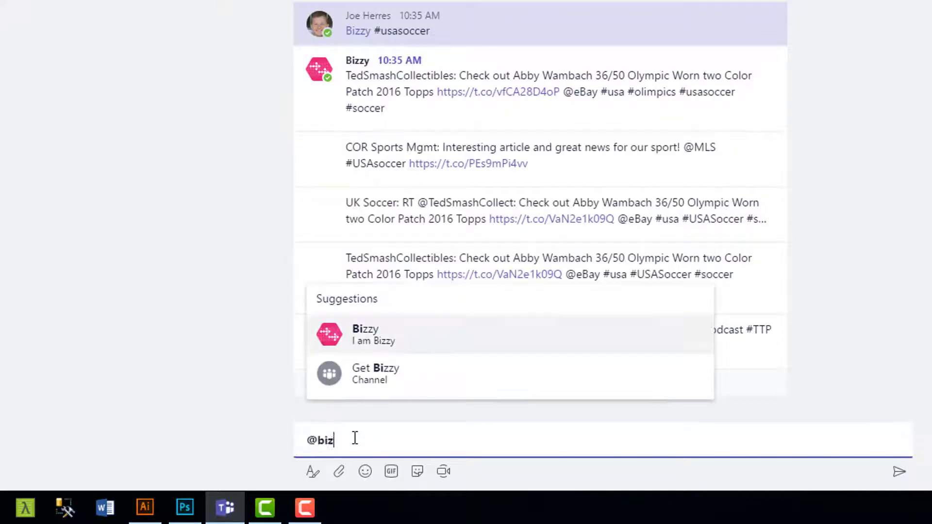
{"action": "left_click", "coordinate": [377, 341]}
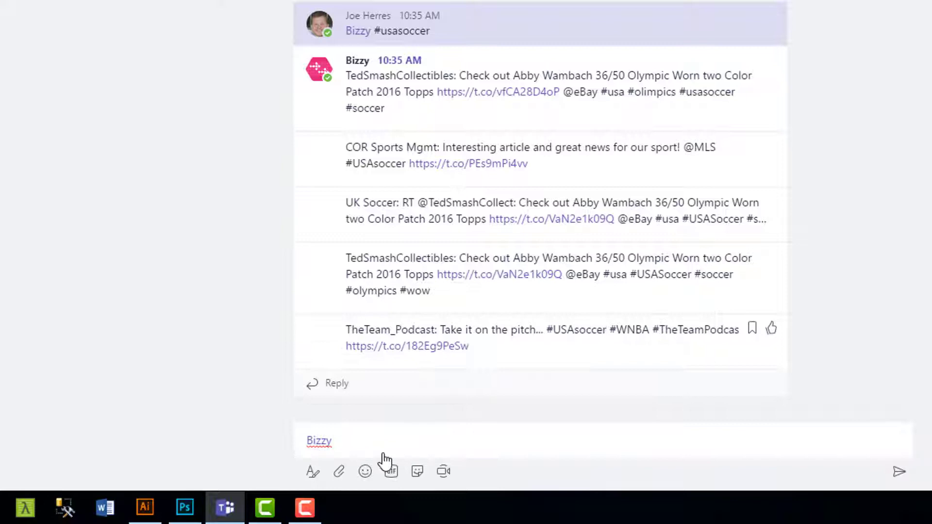
{"action": "type", "text": "searc"}
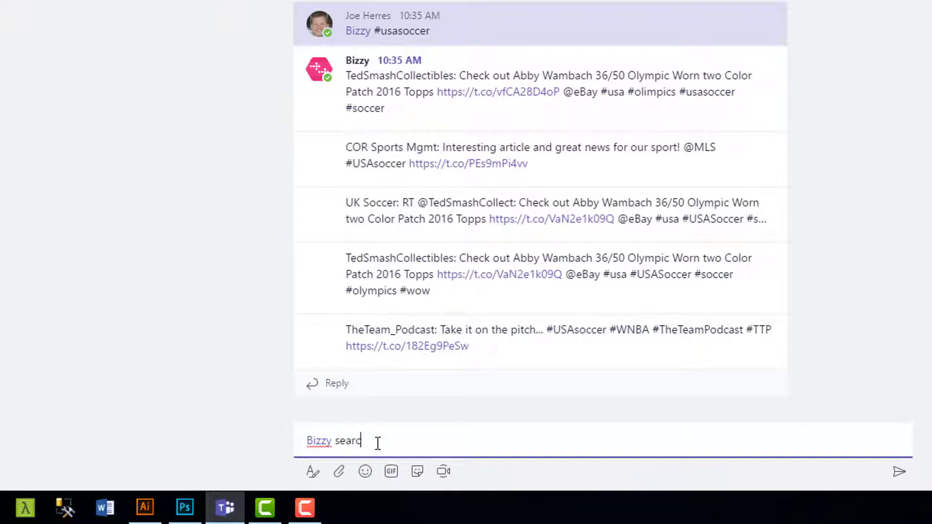
{"action": "type", "text": "h sessions"}
{"action": "key", "text": "Return"}
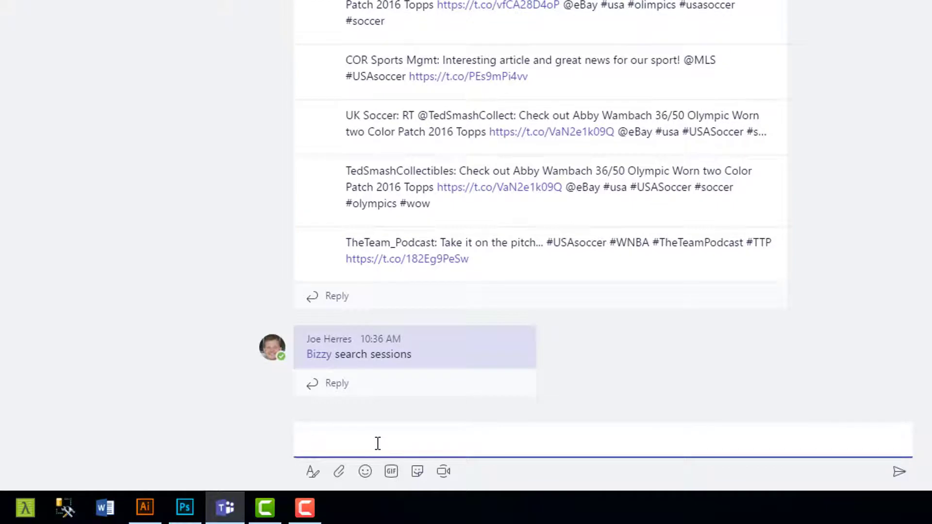
Step: Reply 'Cognitive Services' to Bizzy's interest question, then switch to the Trending Tweets flow
{"action": "left_click", "coordinate": [343, 387]}
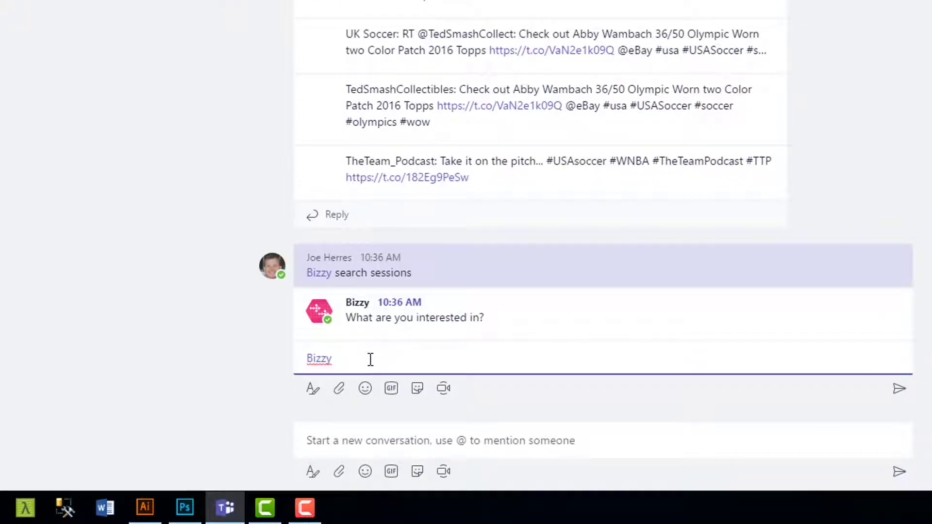
{"action": "type", "text": "Cognitive Services"}
{"action": "key", "text": "Return"}
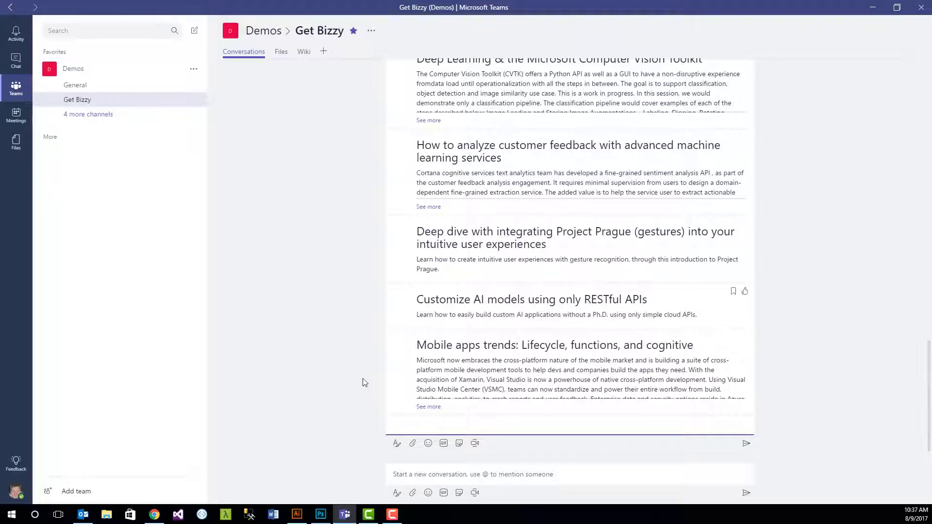
{"action": "key", "text": "alt+Tab"}
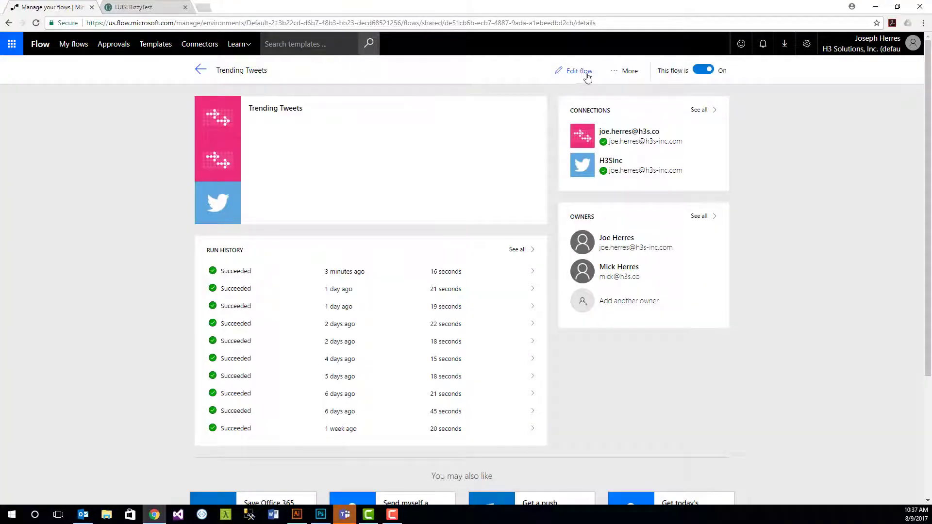
Step: Open Trending Tweets for editing and review the intent trigger's Bot Trigger Type options
{"action": "left_click", "coordinate": [586, 74]}
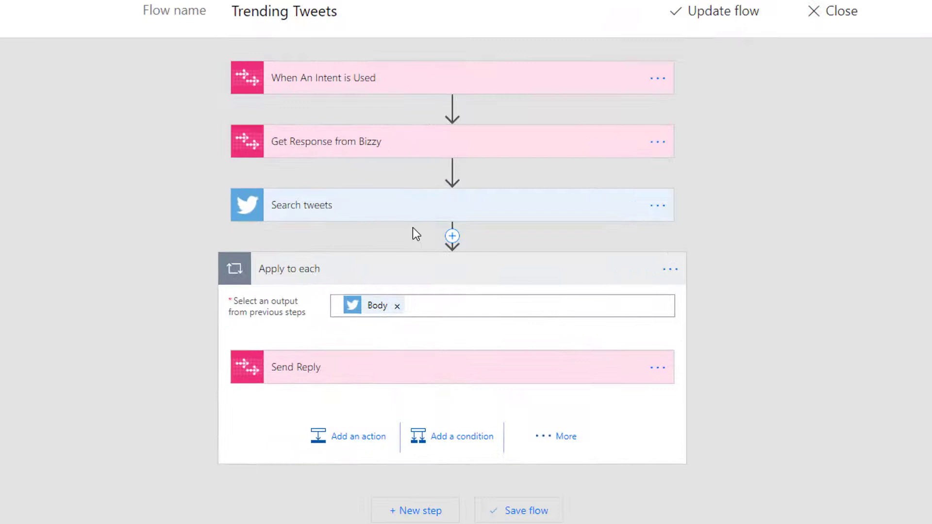
{"action": "left_click", "coordinate": [347, 84]}
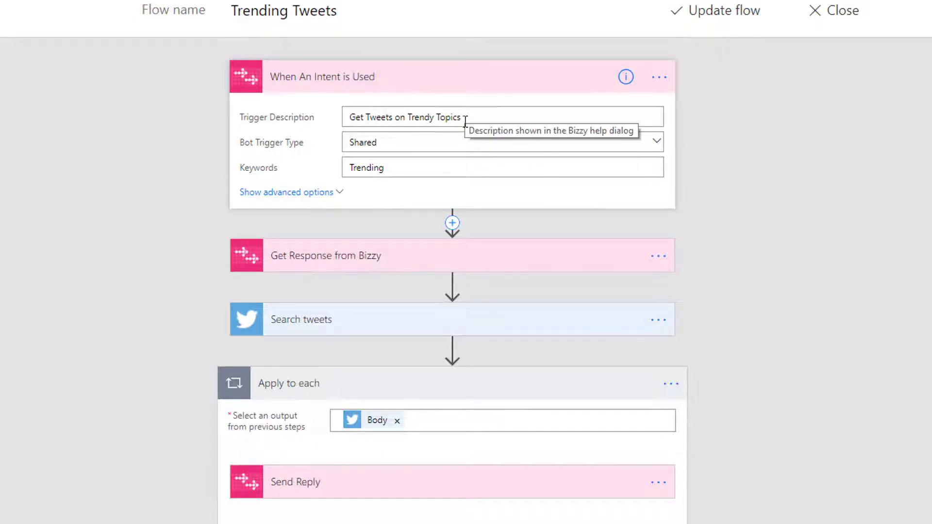
{"action": "left_click", "coordinate": [405, 145]}
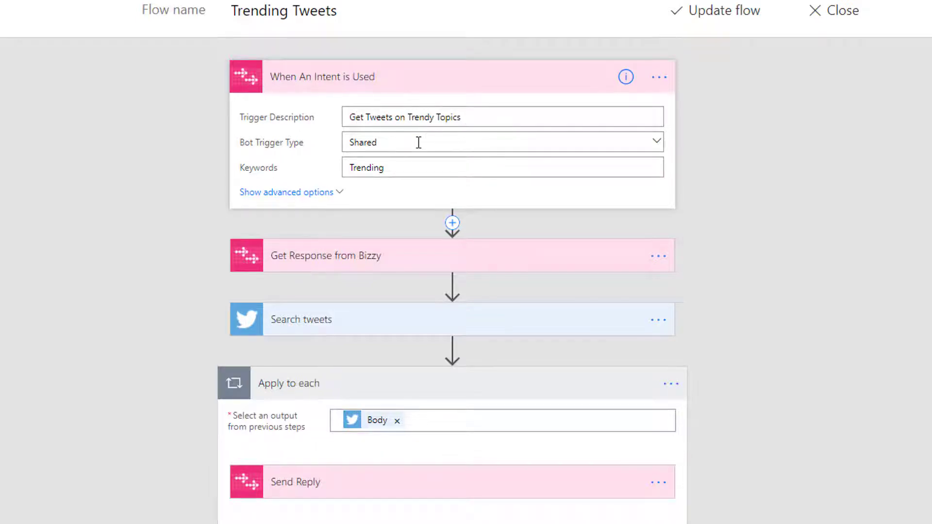
{"action": "left_click", "coordinate": [656, 142]}
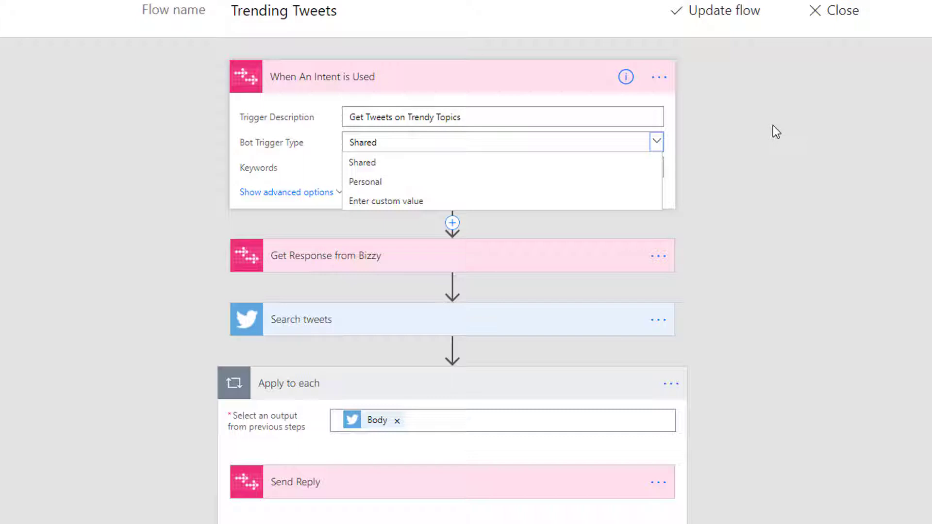
{"action": "left_click", "coordinate": [776, 173]}
Step: Expand the Get Response from Bizzy, Search tweets and Send Reply steps
{"action": "left_click", "coordinate": [341, 263]}
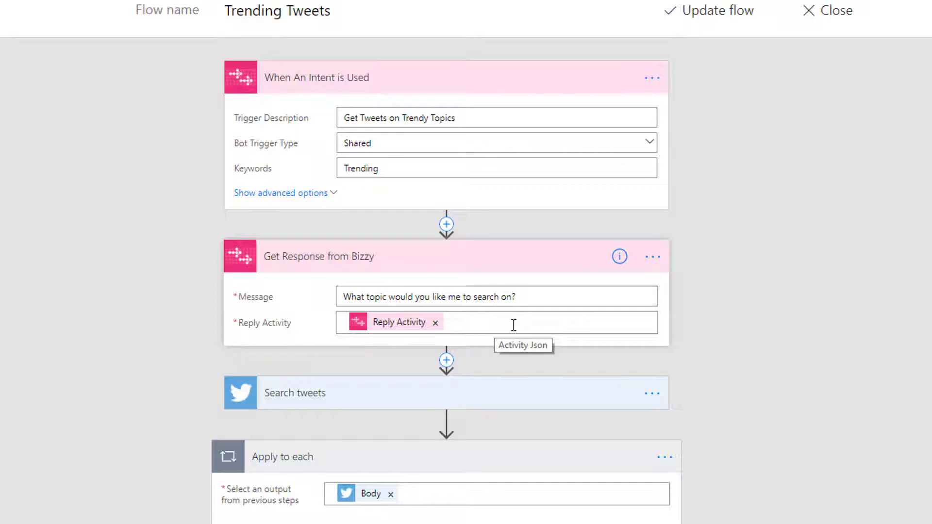
{"action": "left_click", "coordinate": [308, 394]}
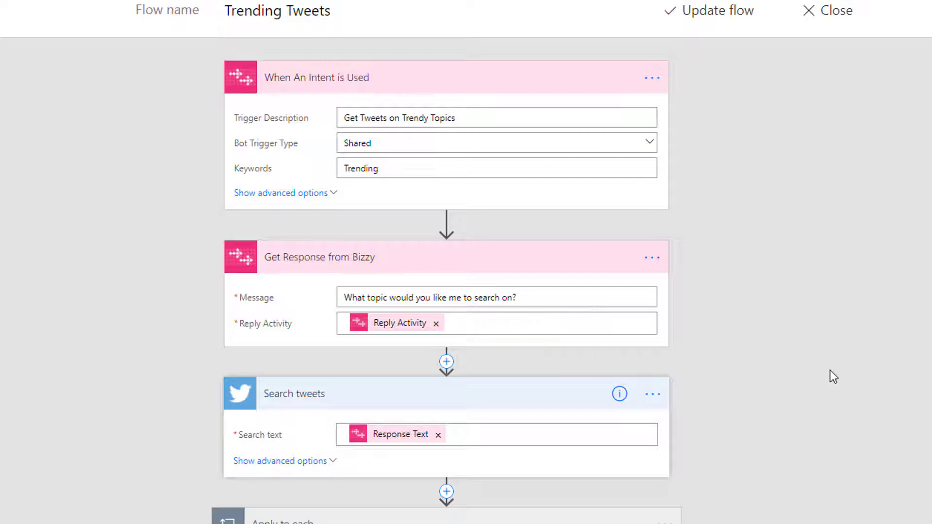
{"action": "scroll", "coordinate": [830, 370], "scroll_direction": "down", "scroll_amount": 2}
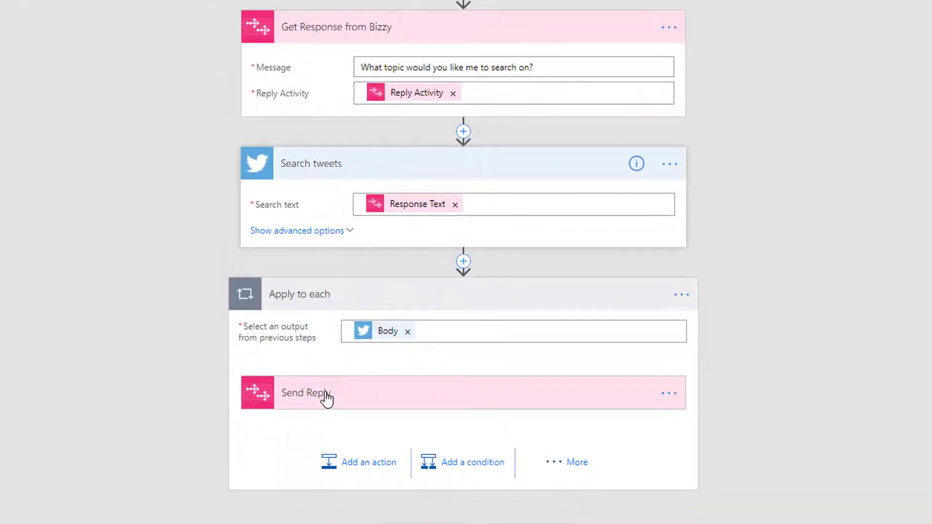
{"action": "left_click", "coordinate": [326, 396]}
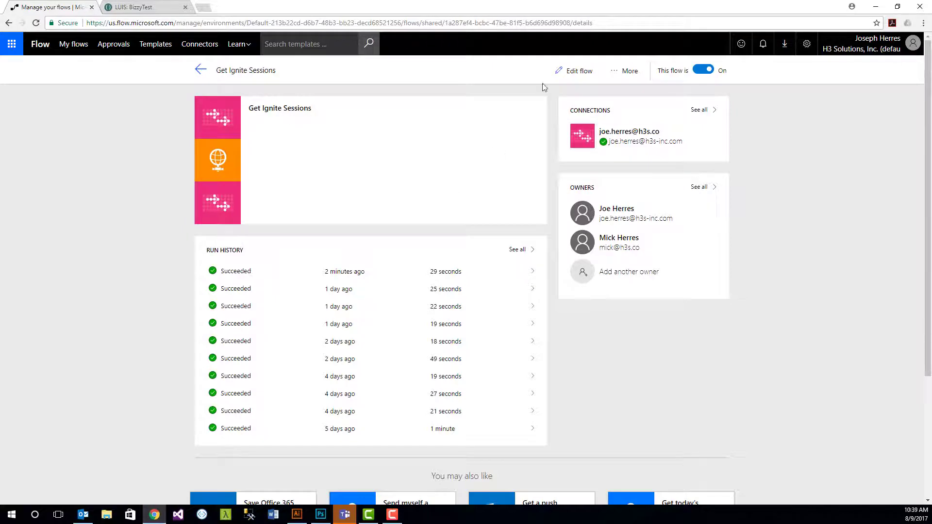
Step: Open Get Ignite Sessions for editing and expand its HTTP, intent trigger and Get Response steps
{"action": "left_click", "coordinate": [564, 72]}
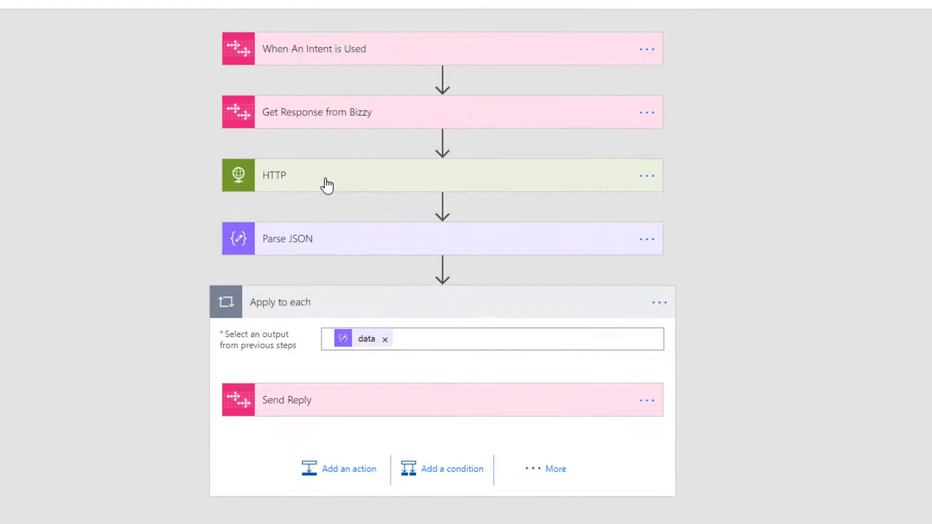
{"action": "left_click", "coordinate": [325, 177]}
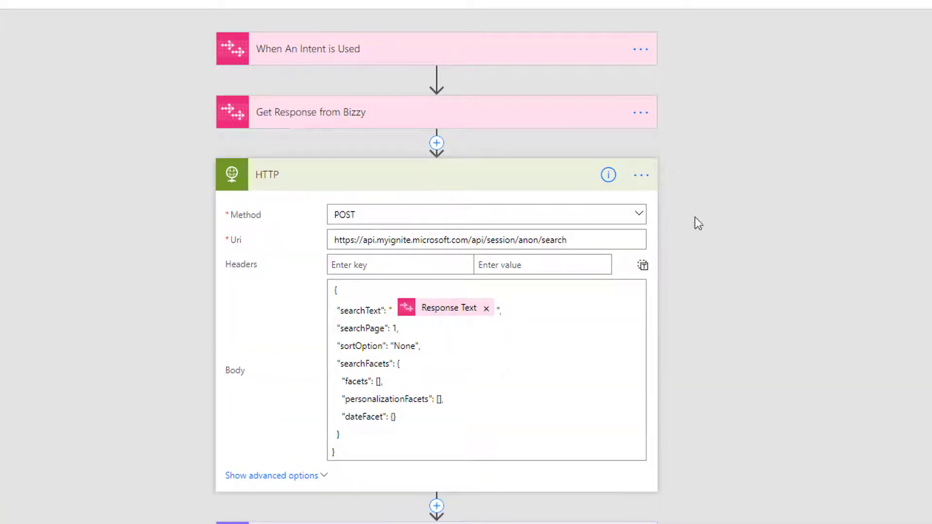
{"action": "left_click", "coordinate": [348, 58]}
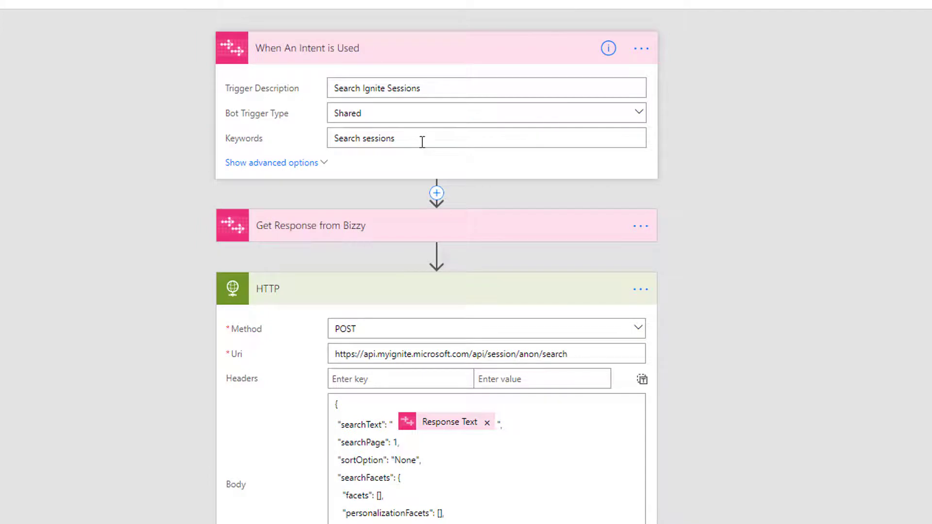
{"action": "left_click", "coordinate": [276, 228]}
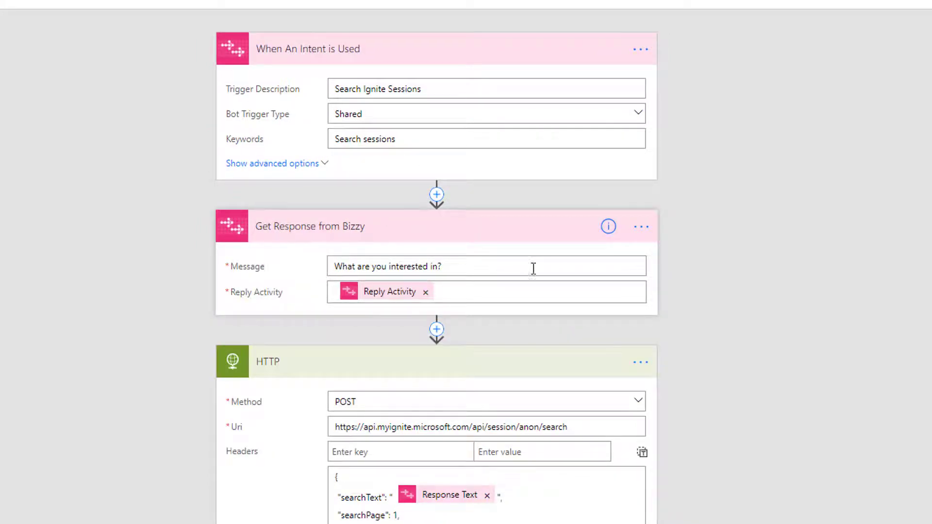
Step: Expand the Parse JSON schema and the Send Reply message with session title and abstract
{"action": "scroll", "coordinate": [527, 274], "scroll_direction": "down", "scroll_amount": 6}
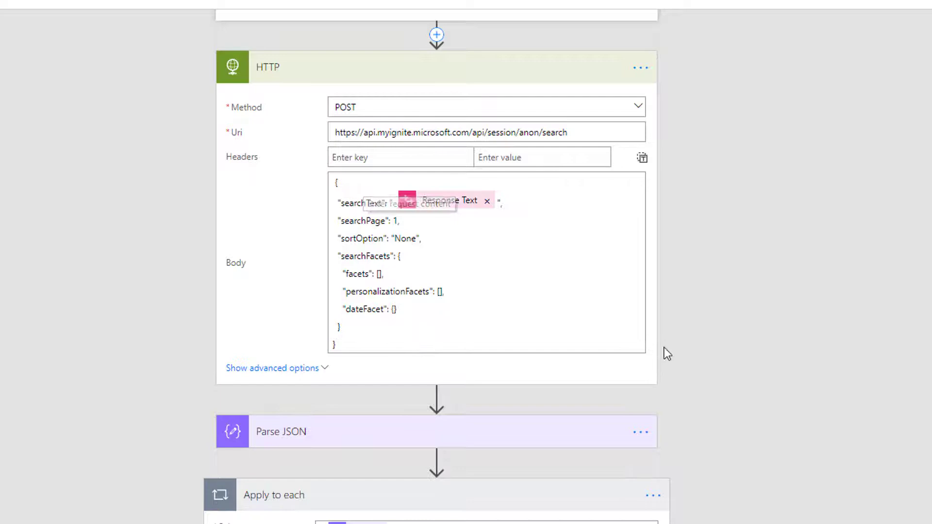
{"action": "scroll", "coordinate": [351, 367], "scroll_direction": "down", "scroll_amount": 2}
{"action": "left_click", "coordinate": [311, 310]}
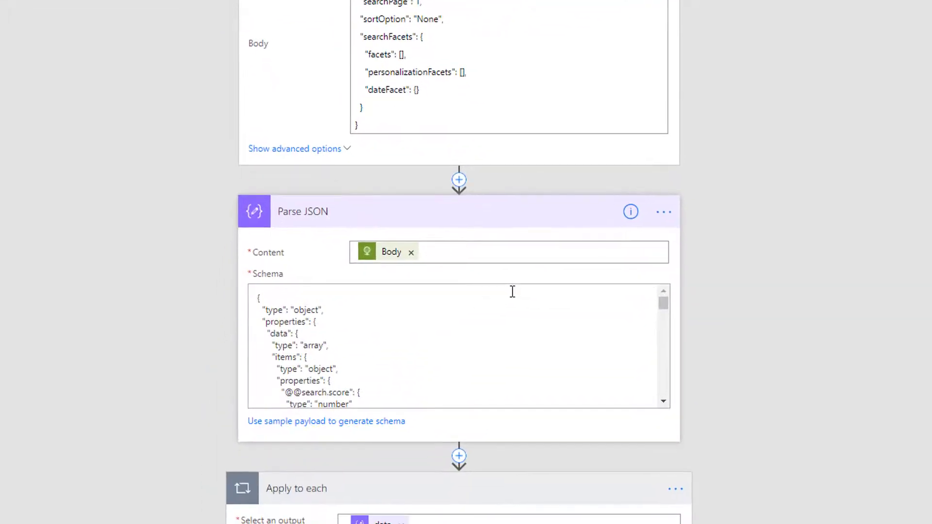
{"action": "scroll", "coordinate": [781, 349], "scroll_direction": "down", "scroll_amount": 2}
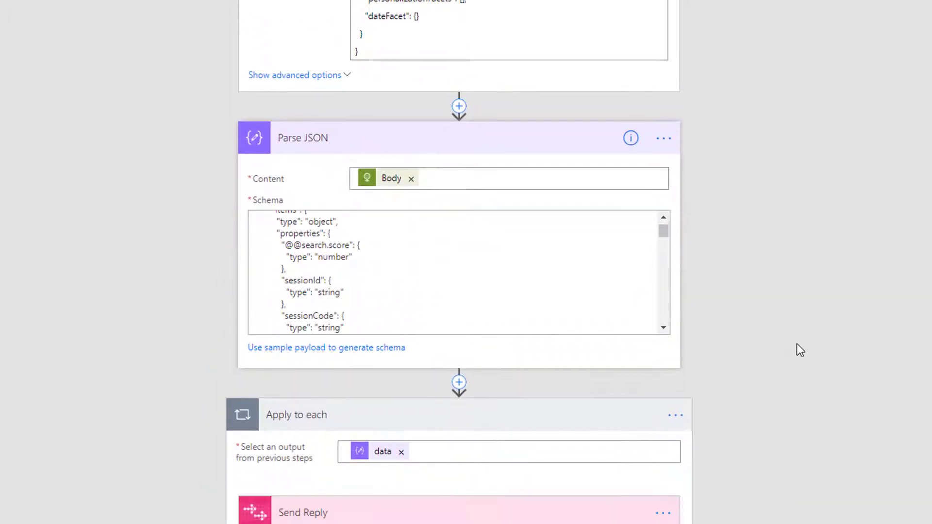
{"action": "scroll", "coordinate": [796, 343], "scroll_direction": "down", "scroll_amount": 3}
{"action": "left_click", "coordinate": [304, 380]}
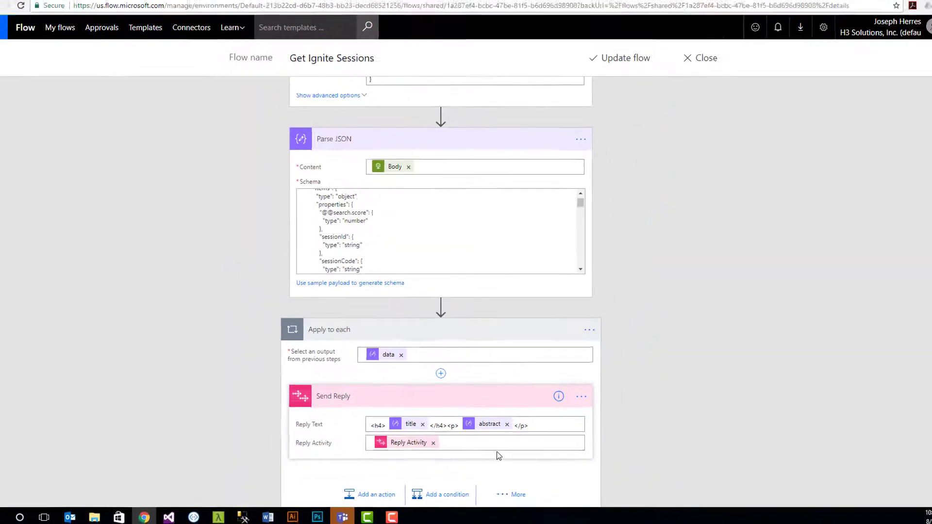
{"action": "scroll", "coordinate": [496, 455], "scroll_direction": "down", "scroll_amount": 1}
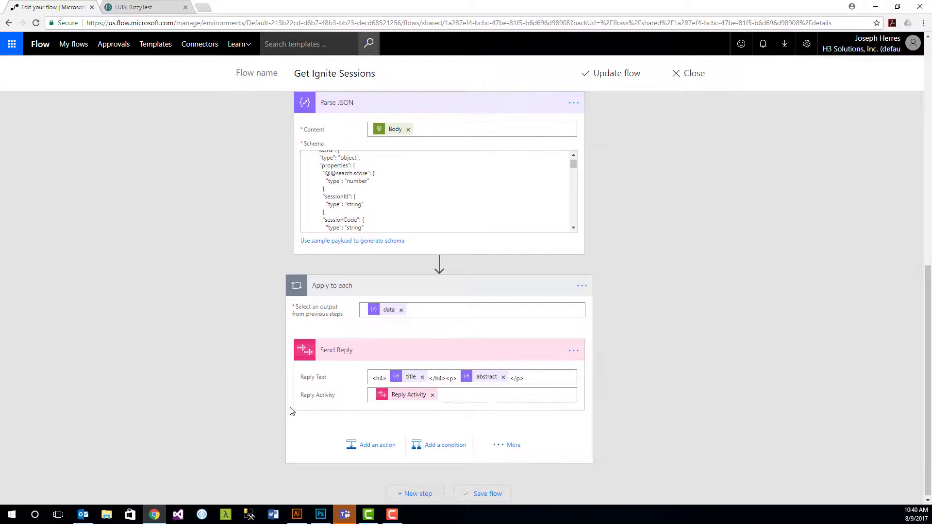
Step: In Teams, ask Bizzy in a new conversation to help a colleague with javascript
{"action": "left_click", "coordinate": [345, 514]}
{"action": "left_click", "coordinate": [394, 475]}
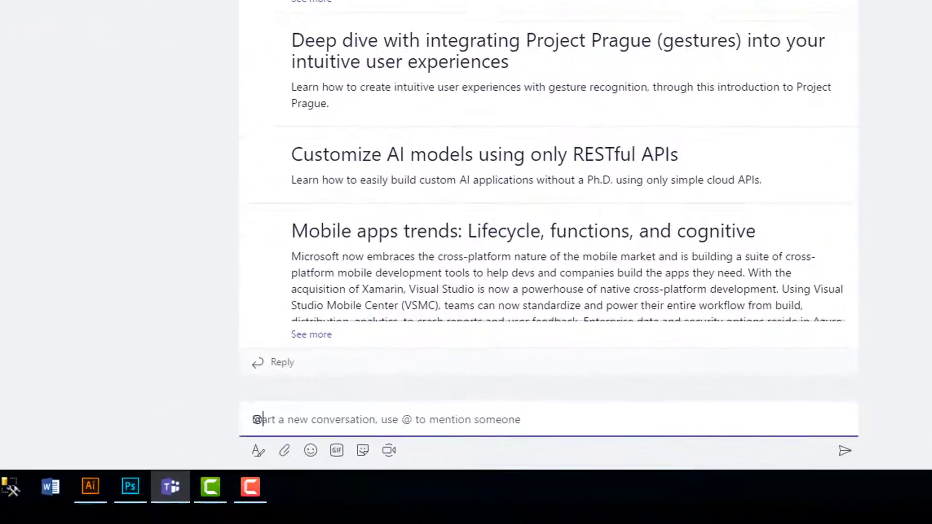
{"action": "type", "text": "Bizzy can you help Lisa with javascript"}
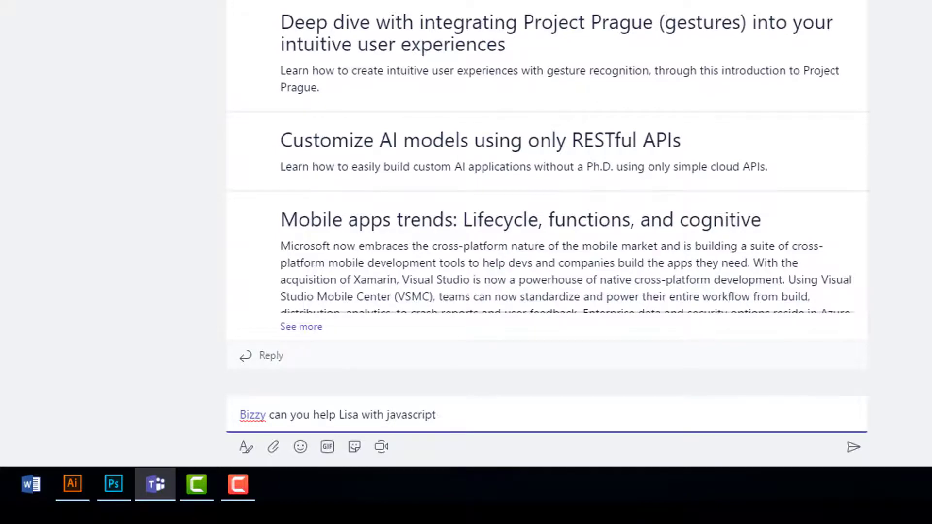
{"action": "key", "text": "Return"}
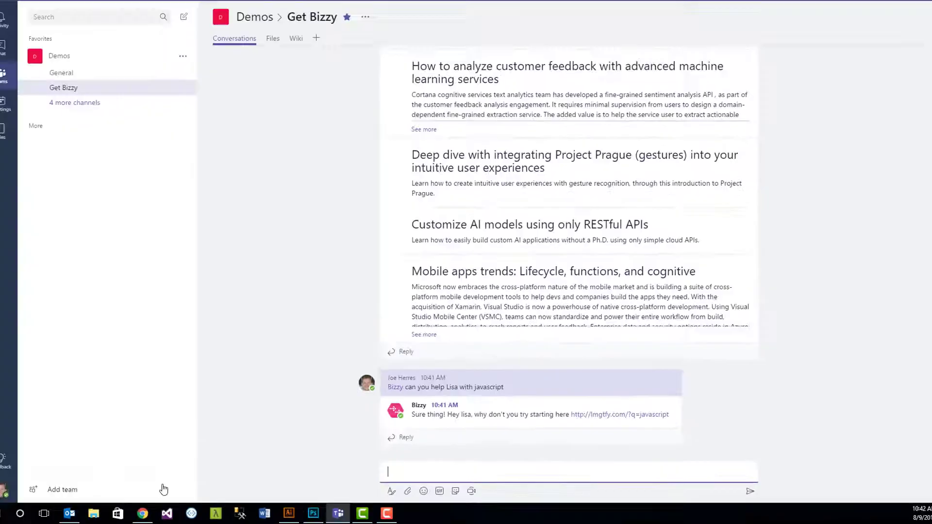
Step: Open the BizzyTest LUIS app's HelpUser intent and scroll through its utterances
{"action": "left_click", "coordinate": [157, 513]}
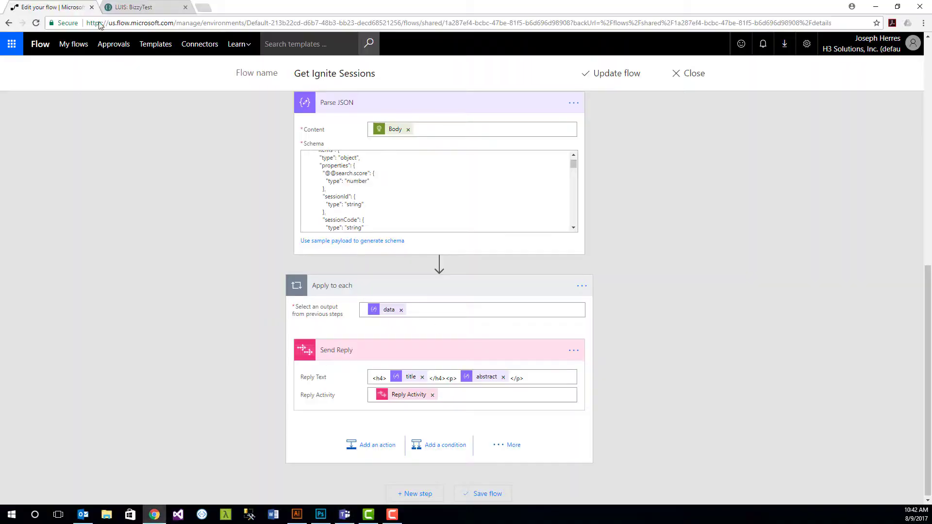
{"action": "left_click", "coordinate": [128, 7]}
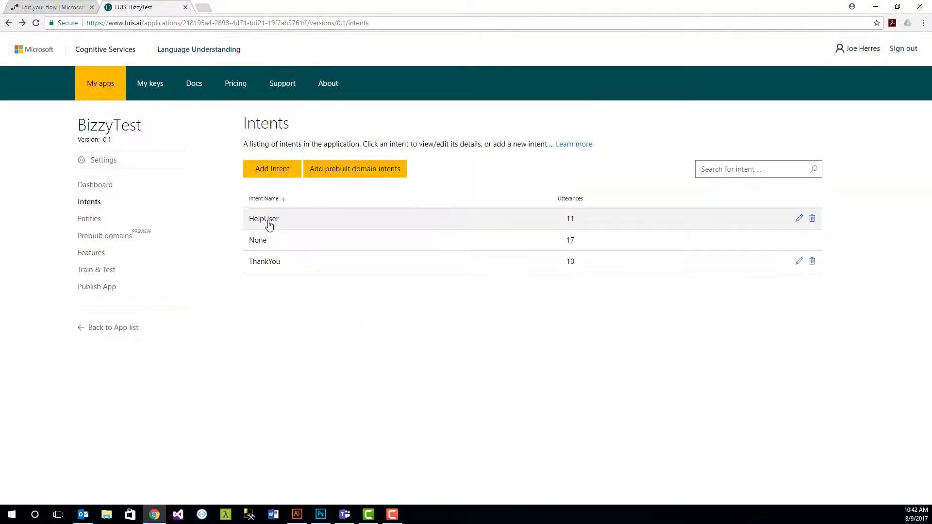
{"action": "left_click", "coordinate": [259, 214]}
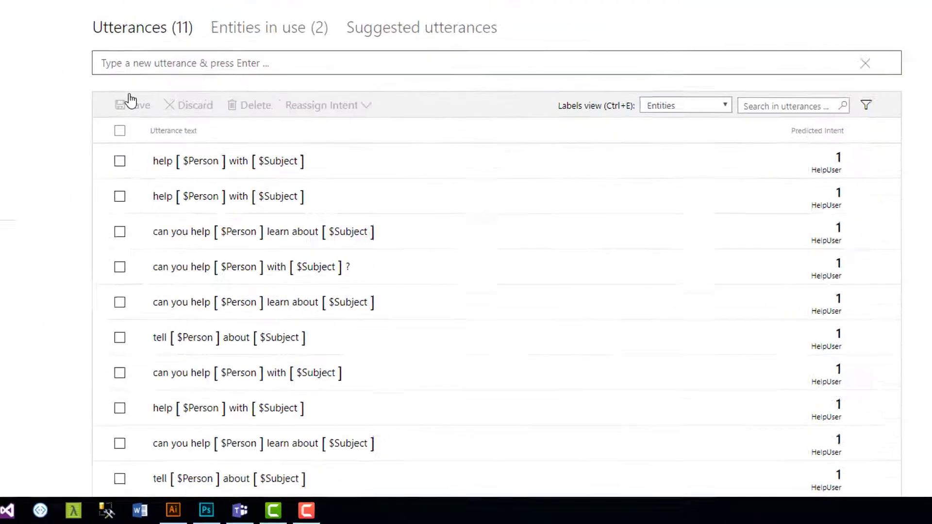
{"action": "scroll", "coordinate": [262, 78], "scroll_direction": "down", "scroll_amount": 2}
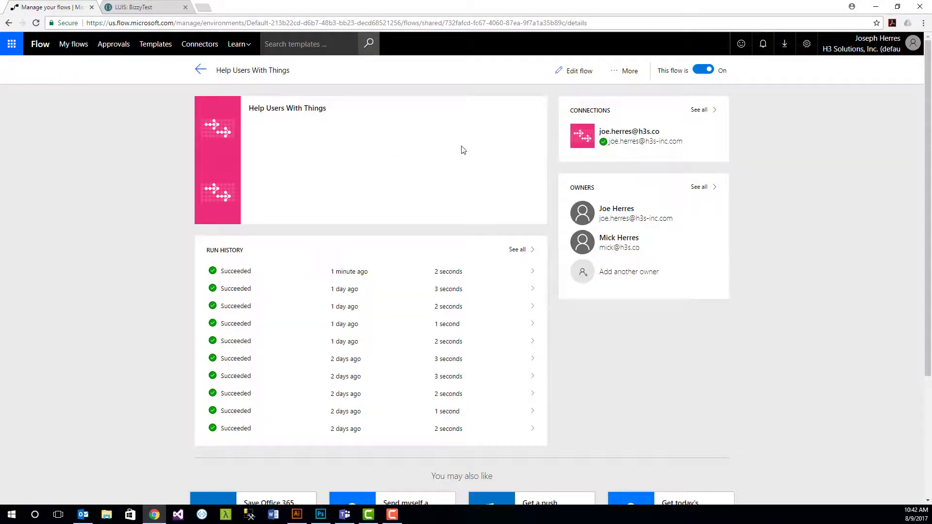
Step: Edit Help Users With Things, review the intent trigger's LUIS settings, then expand Parse JSON
{"action": "left_click", "coordinate": [580, 71]}
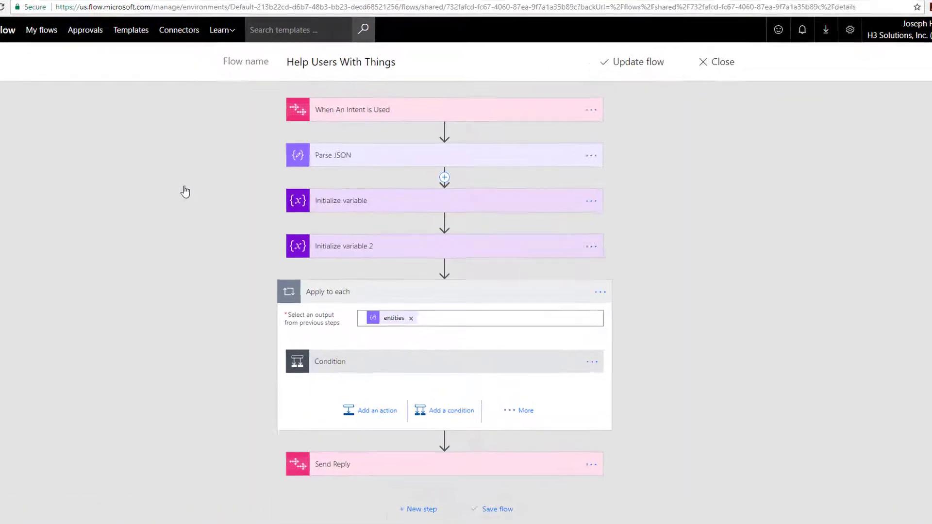
{"action": "left_click", "coordinate": [361, 112]}
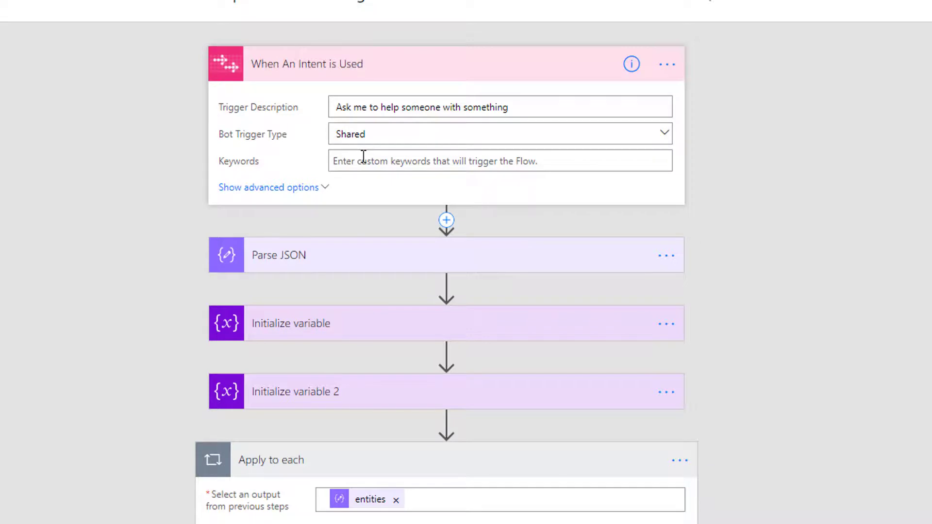
{"action": "left_click", "coordinate": [273, 189]}
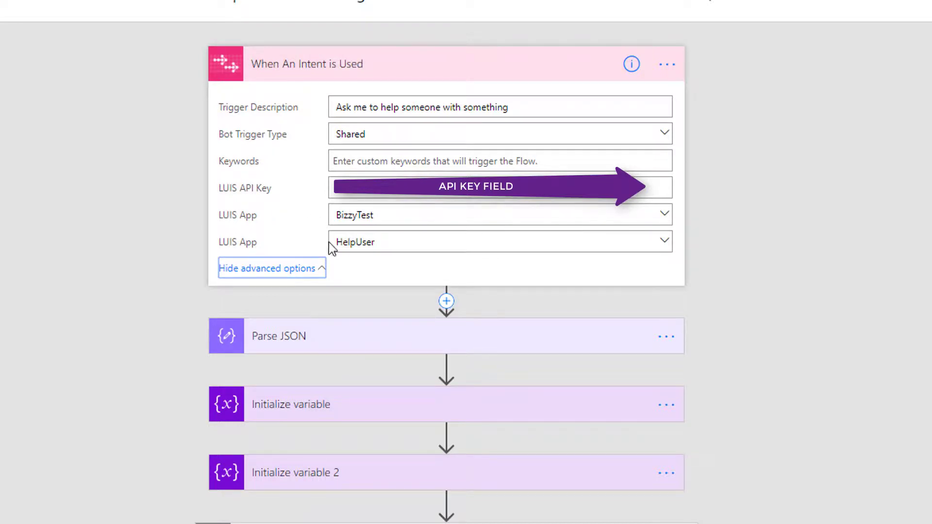
{"action": "left_click", "coordinate": [262, 62]}
{"action": "left_click", "coordinate": [262, 131]}
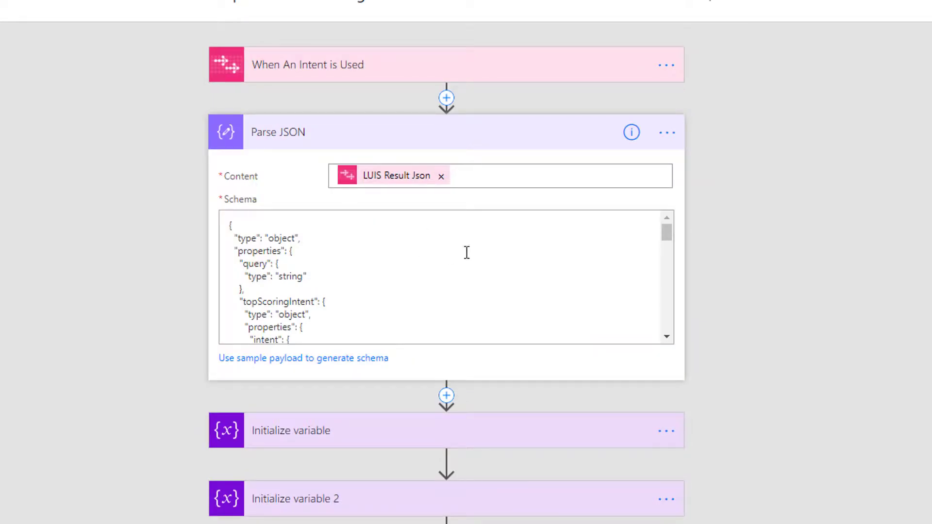
Step: Expand the Subject and Person variable initialization steps to inspect them
{"action": "left_click", "coordinate": [282, 144]}
{"action": "left_click", "coordinate": [308, 215]}
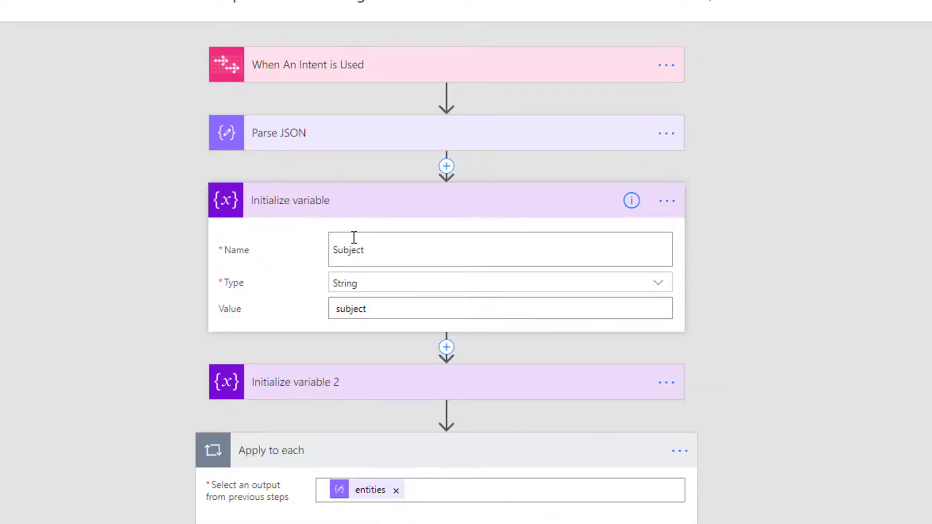
{"action": "left_click", "coordinate": [278, 381]}
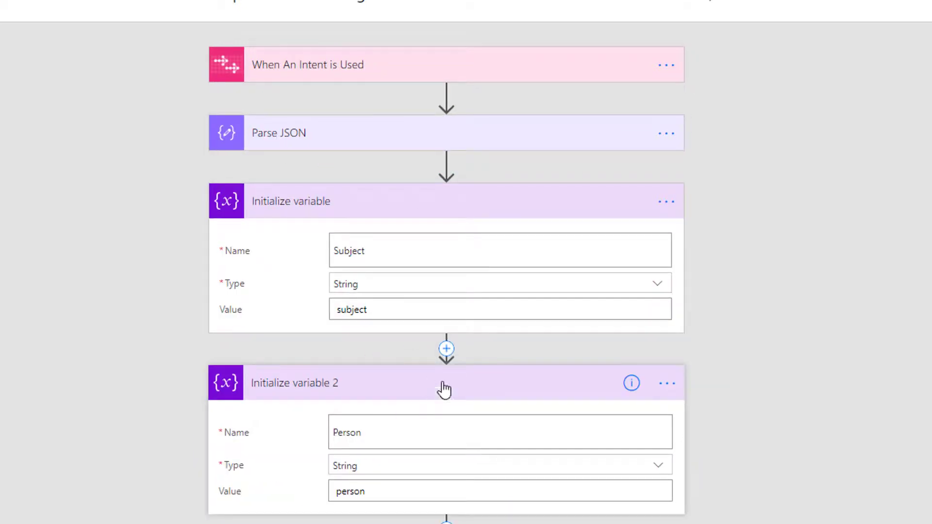
{"action": "left_click", "coordinate": [285, 214]}
{"action": "scroll", "coordinate": [306, 160], "scroll_direction": "down", "scroll_amount": 3}
{"action": "left_click", "coordinate": [480, 96]}
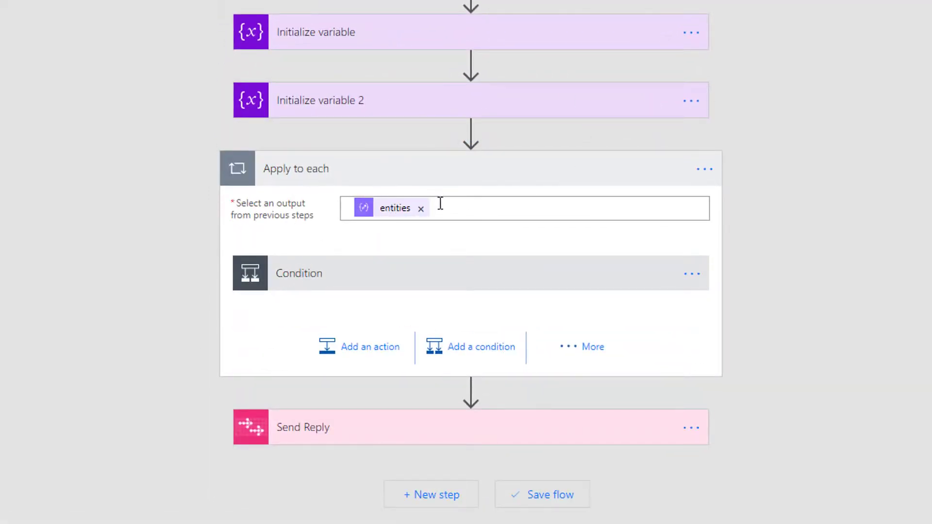
Step: Expand the type-equals-Person Condition and its Send Reply message
{"action": "left_click", "coordinate": [320, 275]}
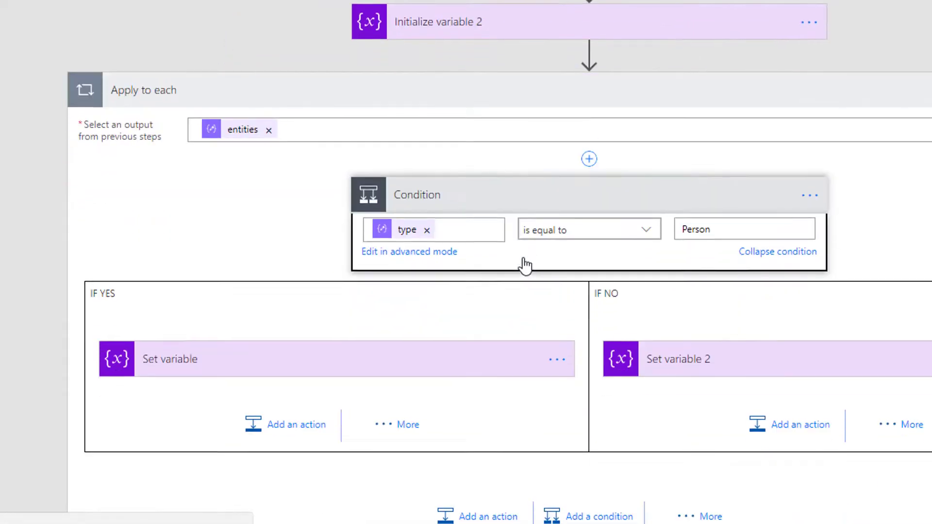
{"action": "scroll", "coordinate": [256, 266], "scroll_direction": "down", "scroll_amount": 2}
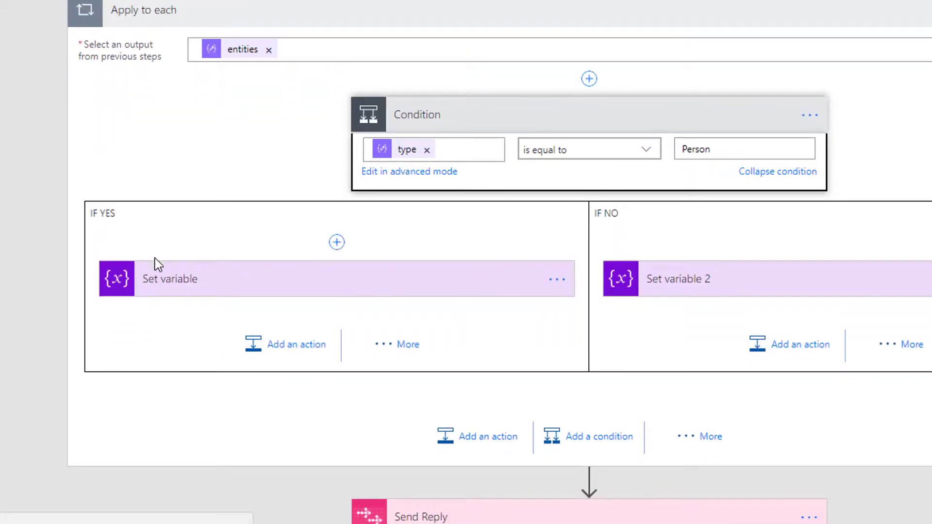
{"action": "scroll", "coordinate": [551, 284], "scroll_direction": "down", "scroll_amount": 2}
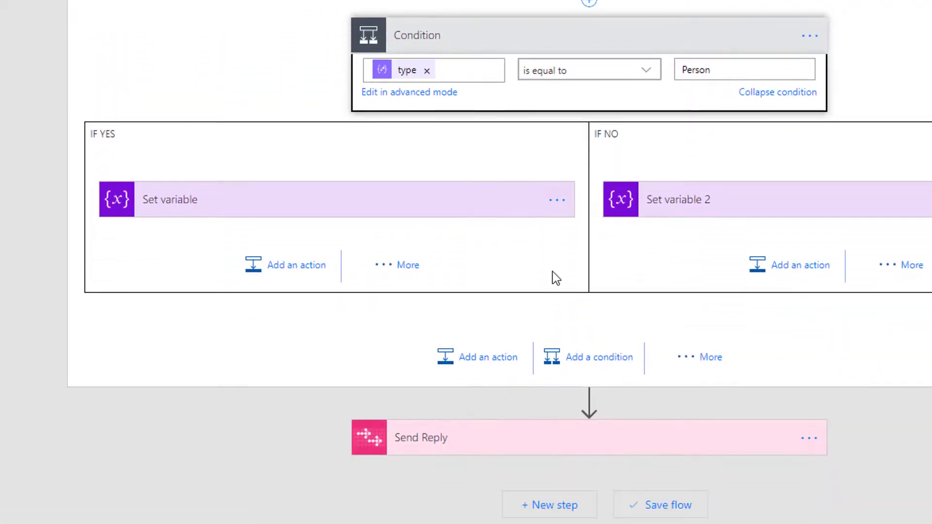
{"action": "left_click", "coordinate": [417, 439]}
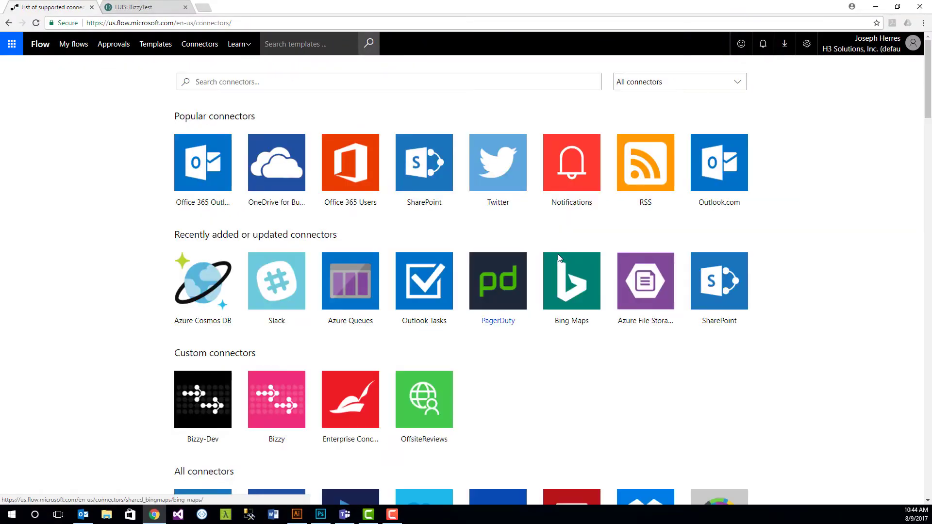
Step: Scroll past the custom Bizzy and Bizzy-Dev connectors into All connectors
{"action": "scroll", "coordinate": [751, 351], "scroll_direction": "down", "scroll_amount": 3}
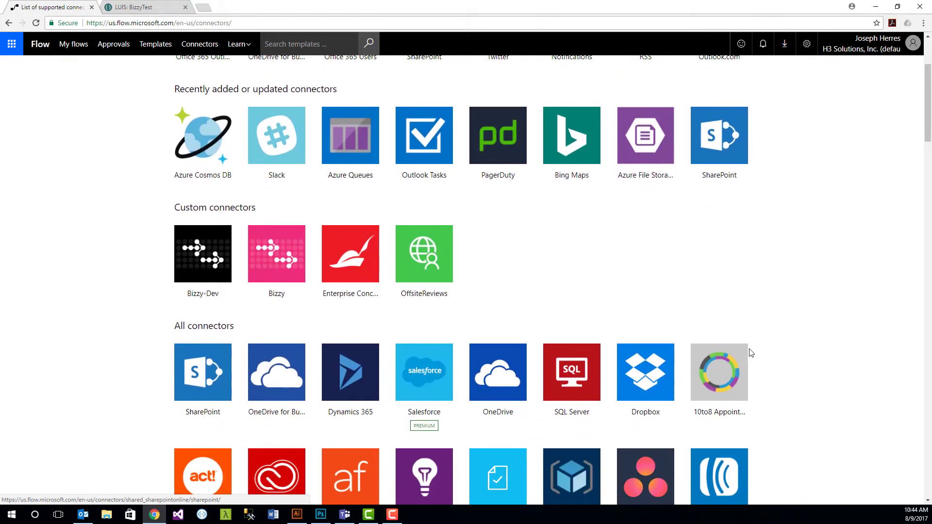
{"action": "scroll", "coordinate": [751, 352], "scroll_direction": "down", "scroll_amount": 5}
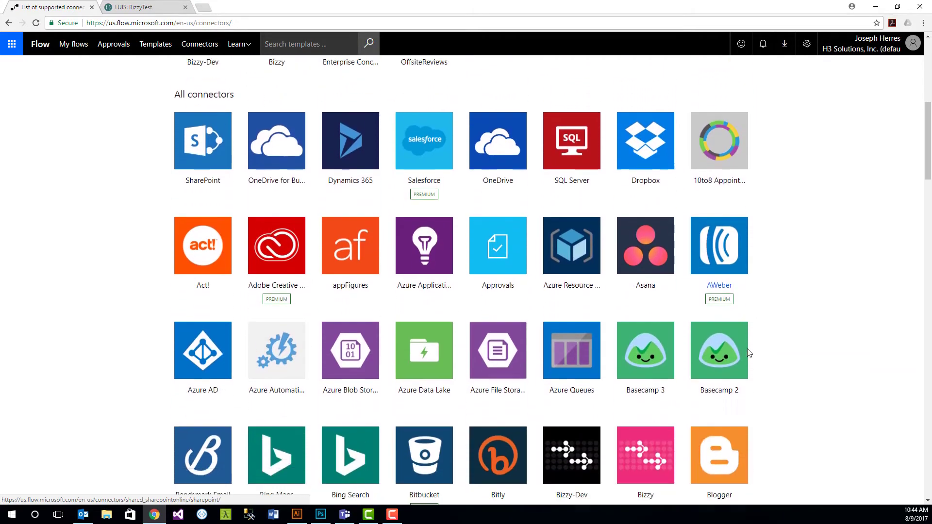
{"action": "scroll", "coordinate": [750, 352], "scroll_direction": "down", "scroll_amount": 1}
{"action": "scroll", "coordinate": [750, 351], "scroll_direction": "down", "scroll_amount": 2}
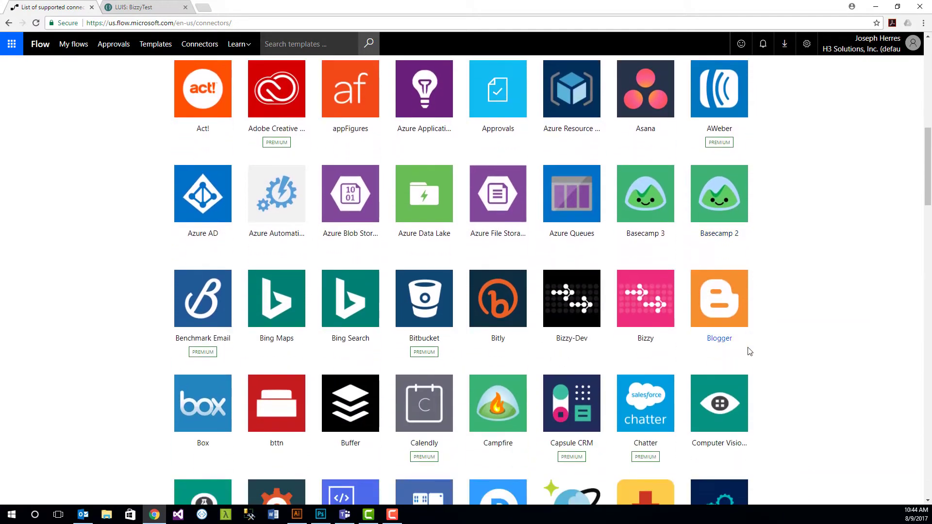
{"action": "scroll", "coordinate": [750, 351], "scroll_direction": "down", "scroll_amount": 2}
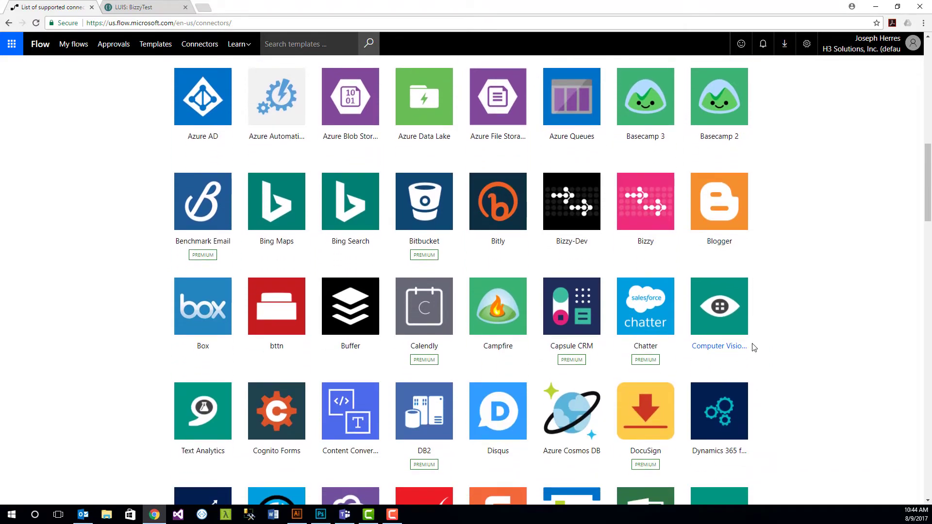